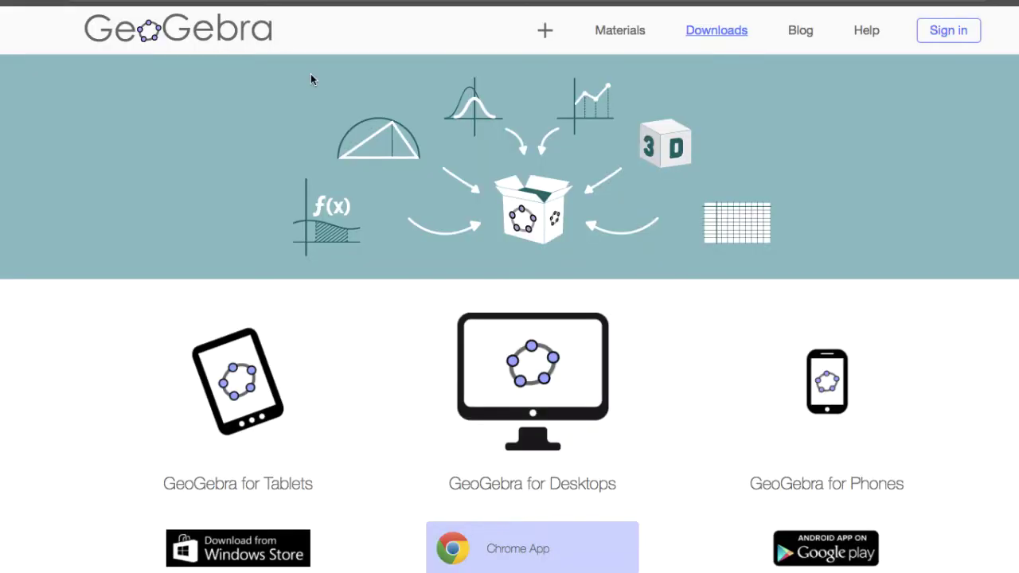
# - Scroll the Downloads page down to the GeoGebra for Desktops links for Windows, Mac and Linux
pyautogui.scroll(-1, 501, 382)
pyautogui.scroll(1, 501, 383)
pyautogui.scroll(-5, 307, 282)
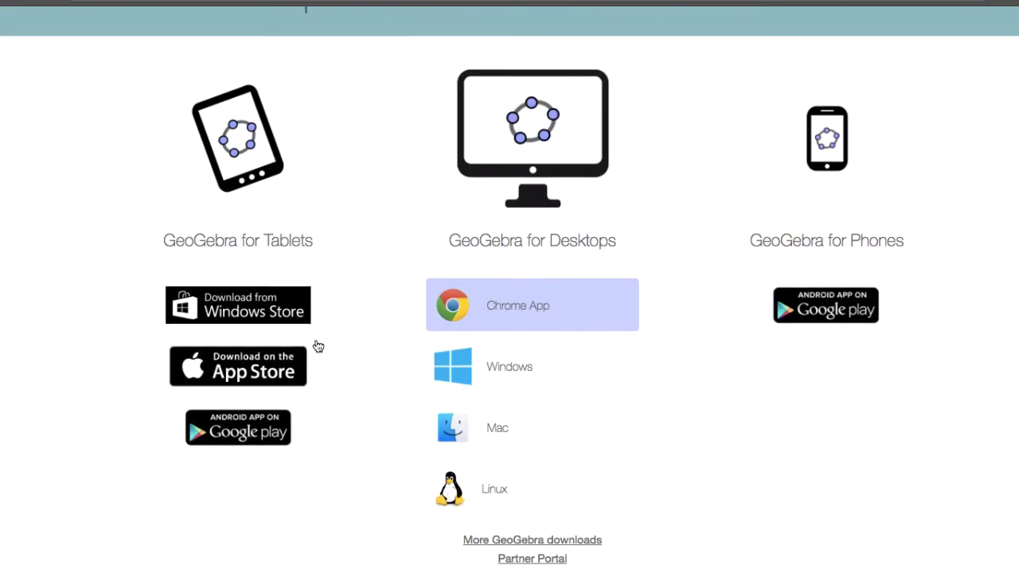
pyautogui.scroll(-1, 318, 346)
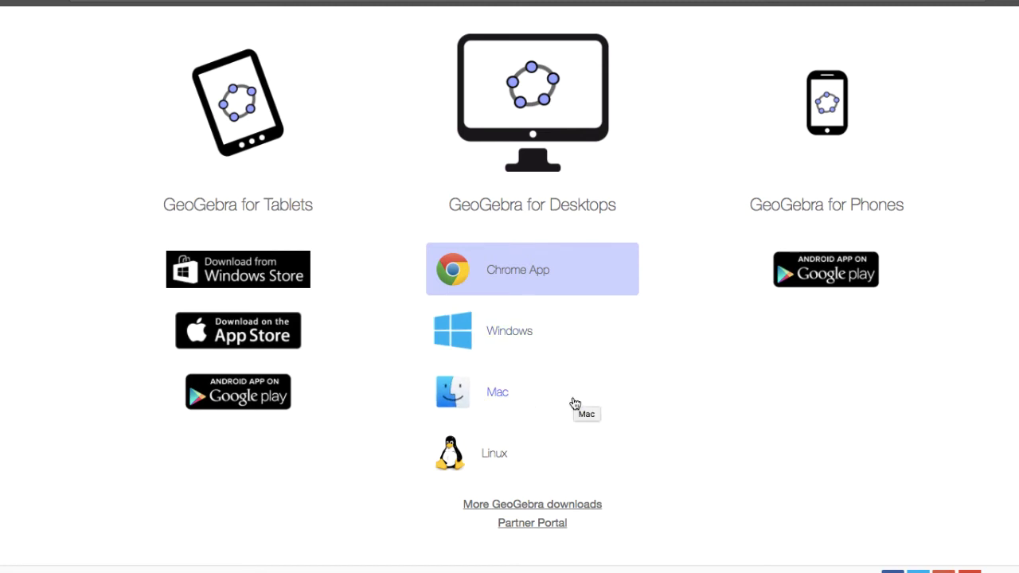
# - View the Mac App Store Preview listing for GeoGebra, then return to the downloads page
pyautogui.click(512, 402)
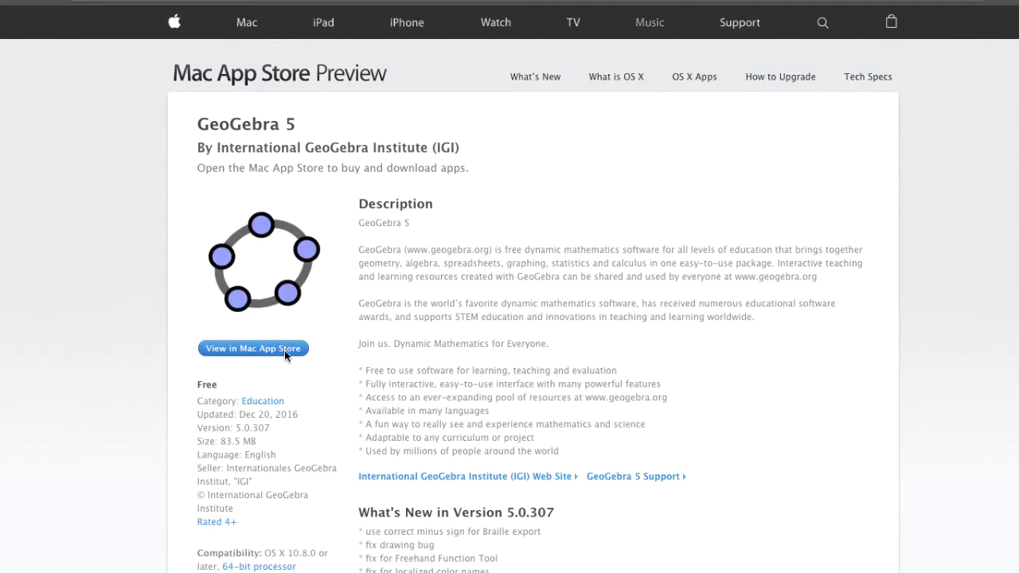
pyautogui.press('super+bracketleft')
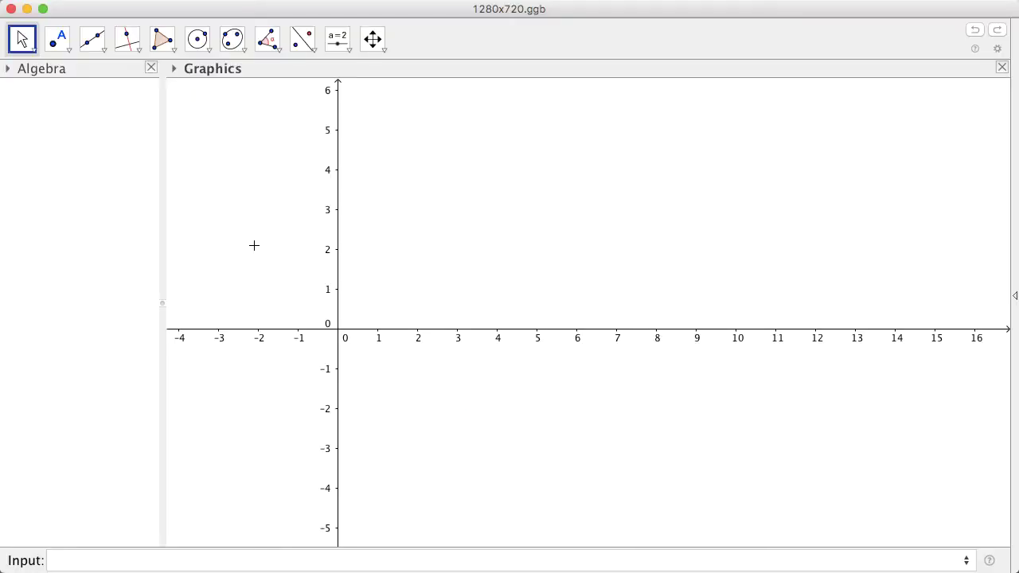
# - Enter y=x/(1+x) in the Input bar to graph function f
pyautogui.click(179, 557)
pyautogui.write('y=')
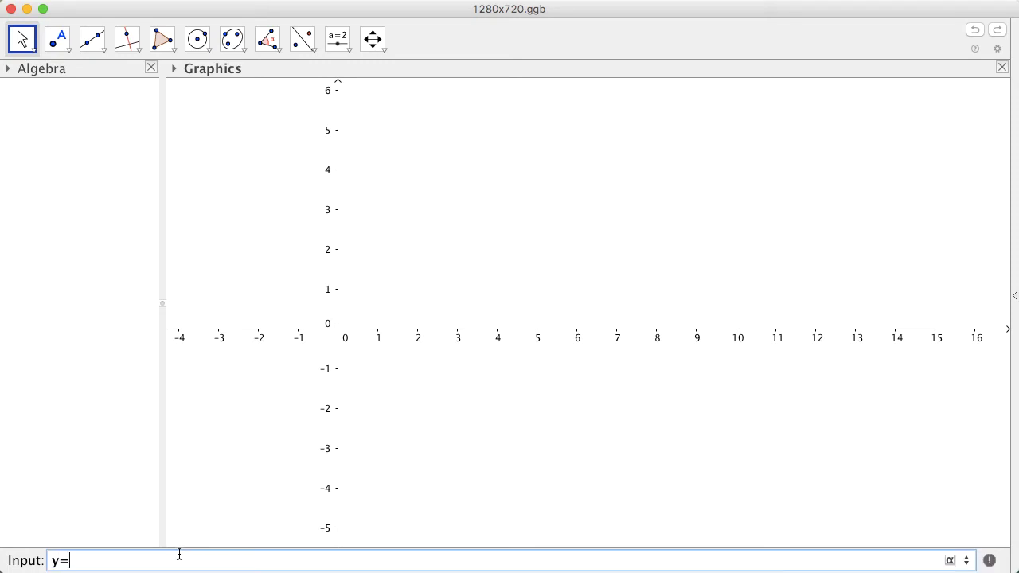
pyautogui.write('x/(')
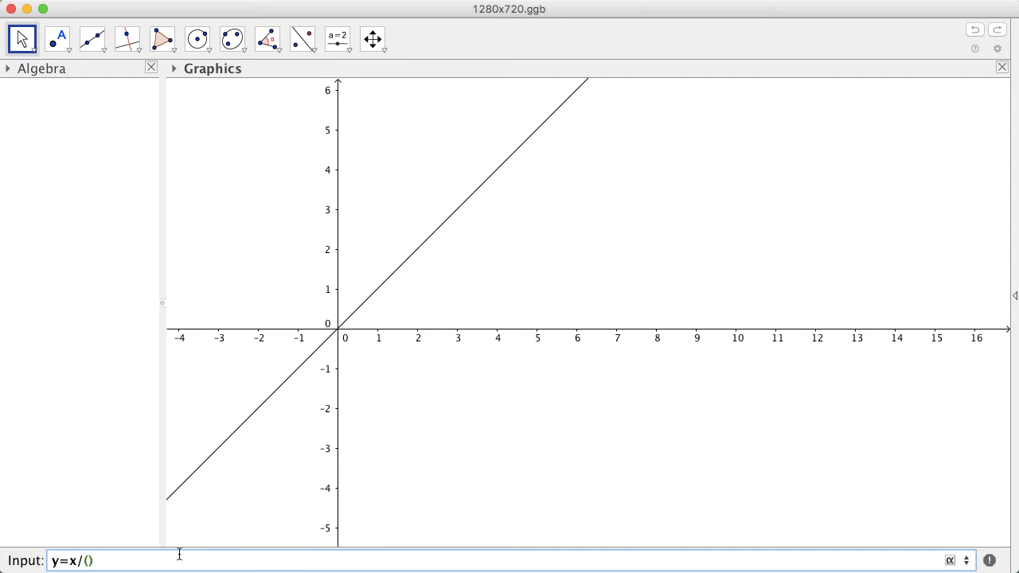
pyautogui.write('1+x')
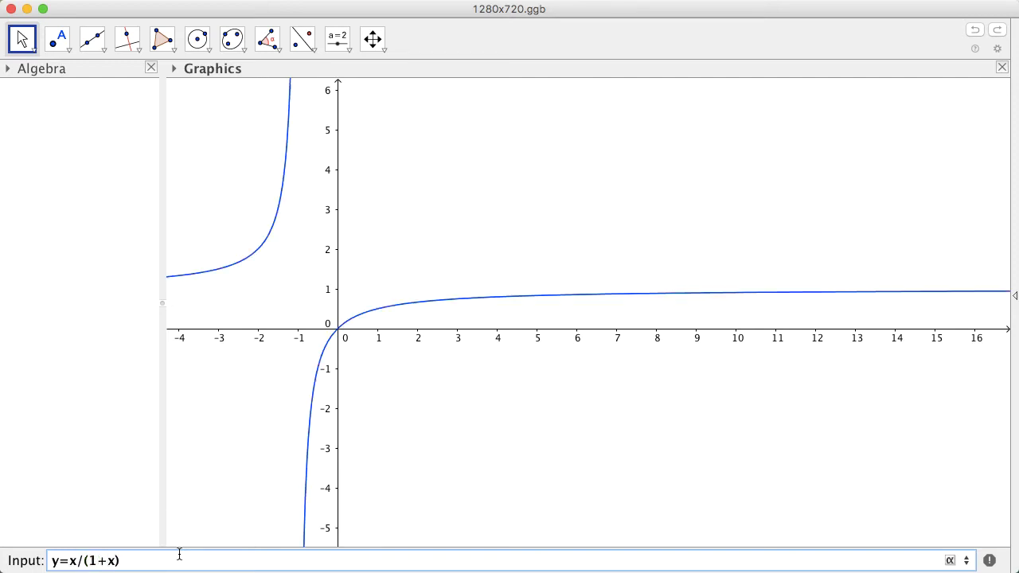
pyautogui.press('Return')
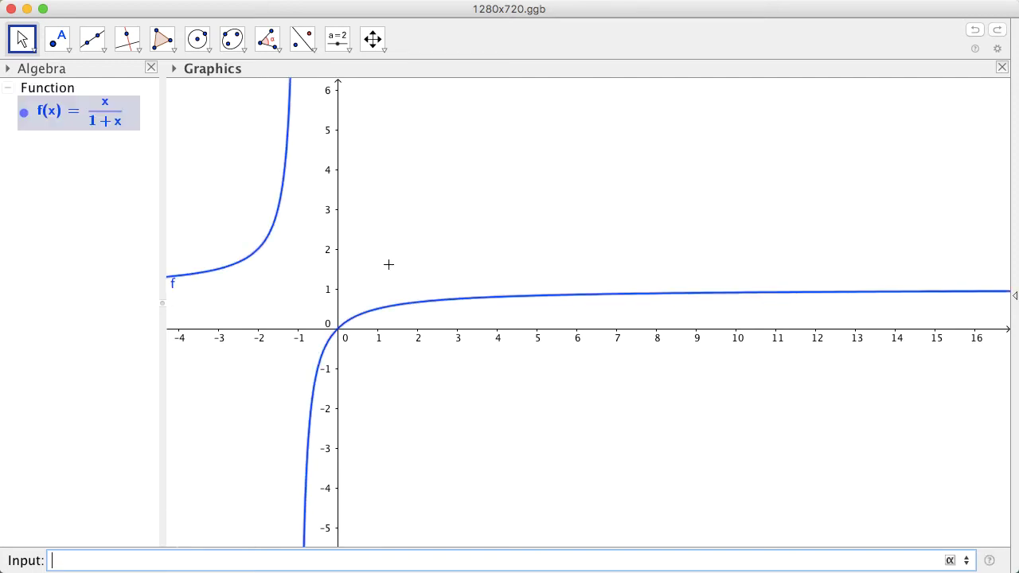
# - Stretch both axis scales and pan so the curve's right branch fills the view, y up to about 1.2
pyautogui.moveTo(371, 253); pyautogui.dragTo(492, 259)
pyautogui.click(553, 261)
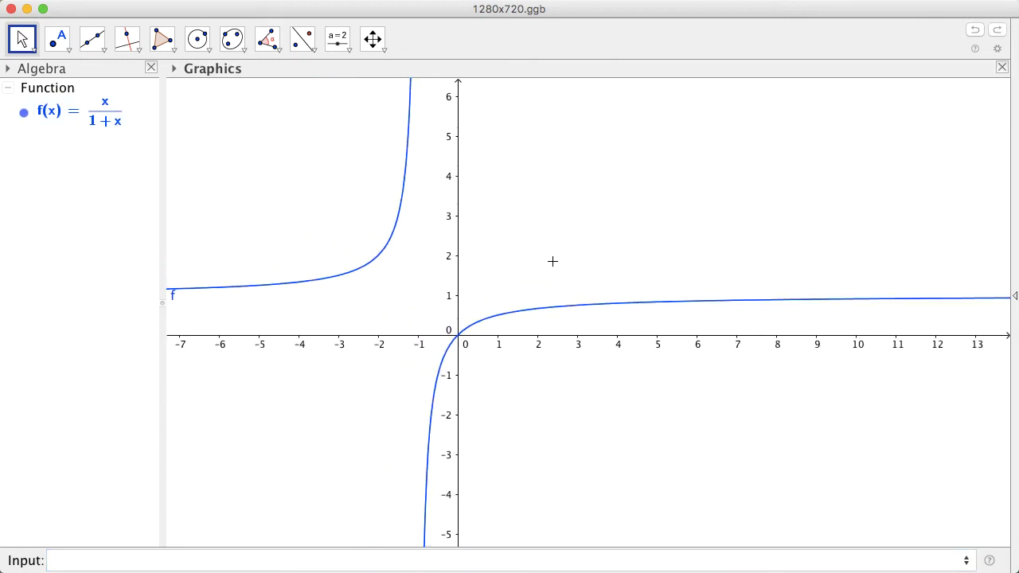
pyautogui.moveTo(457, 292); pyautogui.dragTo(455, 147)
pyautogui.moveTo(562, 335); pyautogui.dragTo(629, 339)
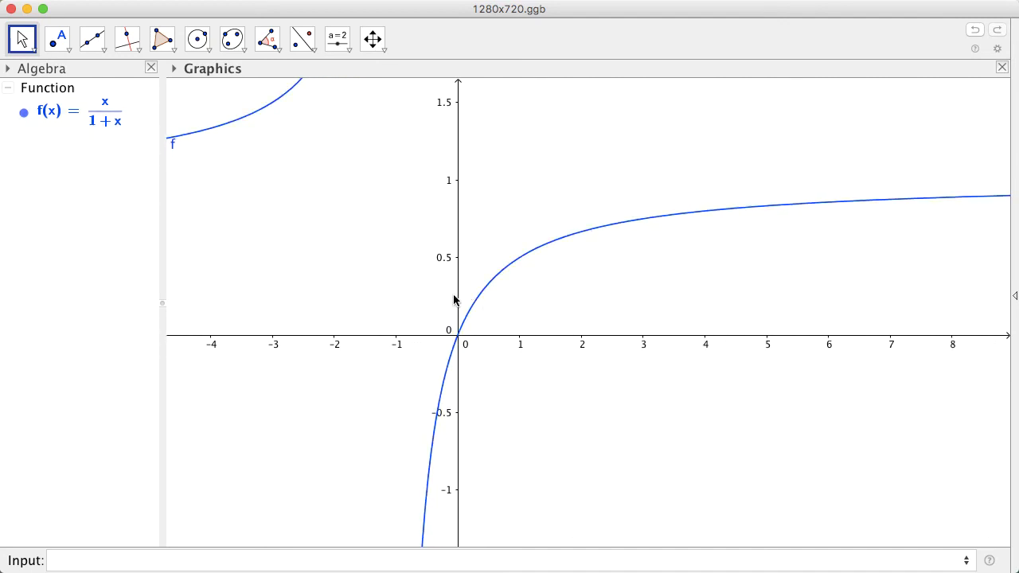
pyautogui.moveTo(455, 292); pyautogui.dragTo(457, 248)
pyautogui.moveTo(569, 395); pyautogui.dragTo(358, 519)
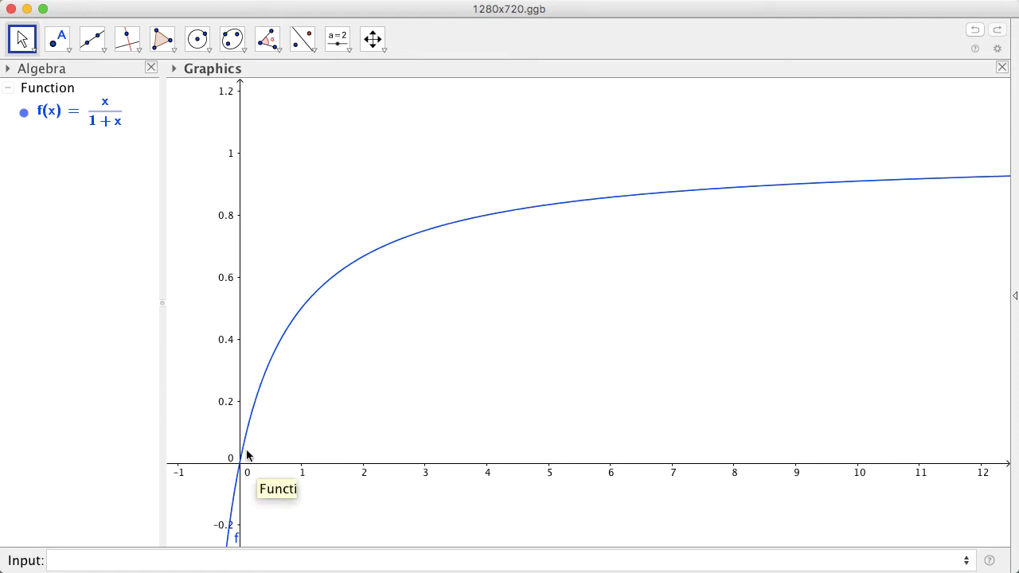
# - Append the condition x>=0 to f's definition so the curve starts at the origin
pyautogui.click(116, 119)
pyautogui.click(120, 122)
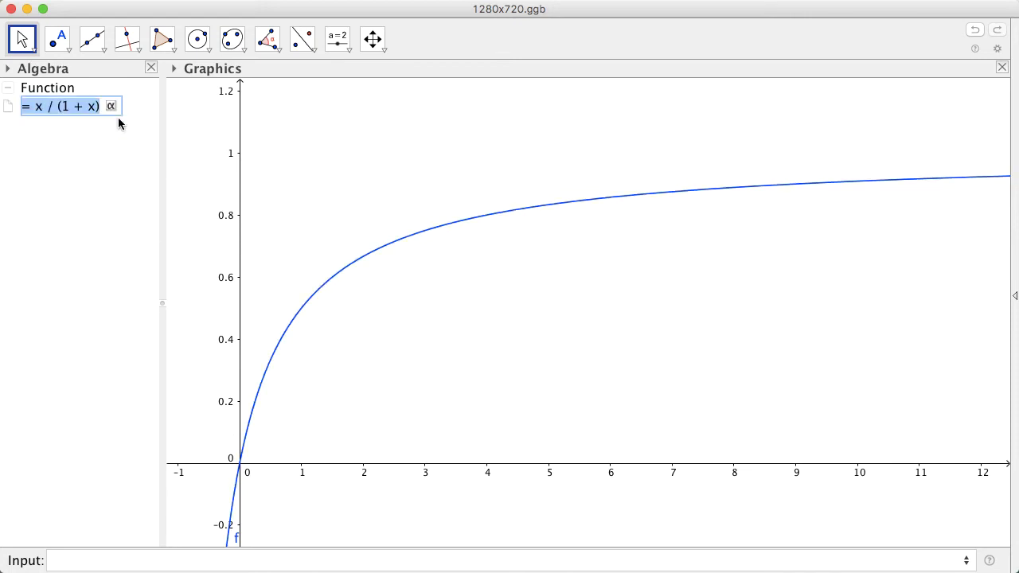
pyautogui.click(100, 106)
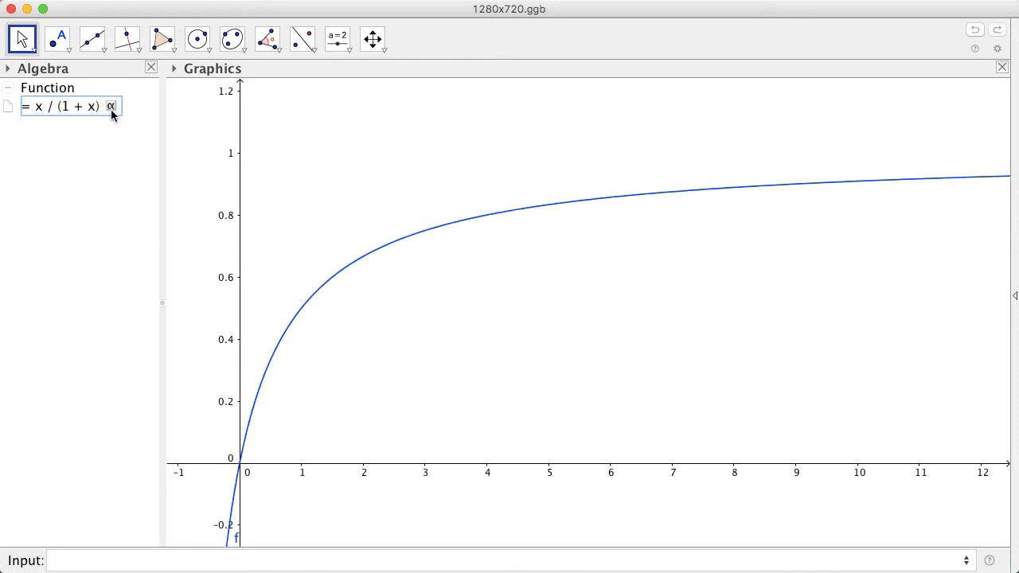
pyautogui.write(', x>=0')
pyautogui.press('Return')
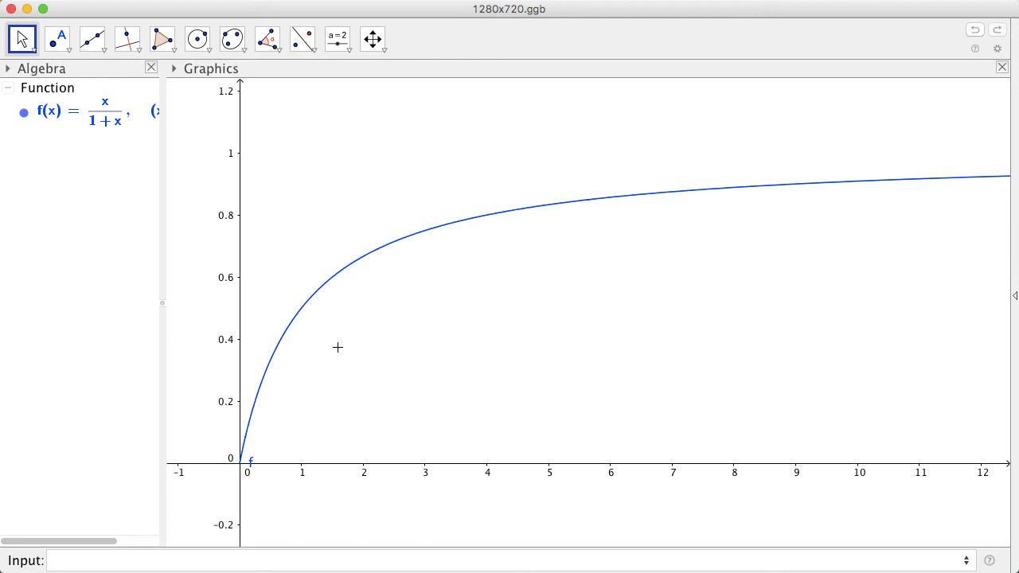
# - Open the Graphics preferences on the xAxis tab
pyautogui.rightClick(337, 347)
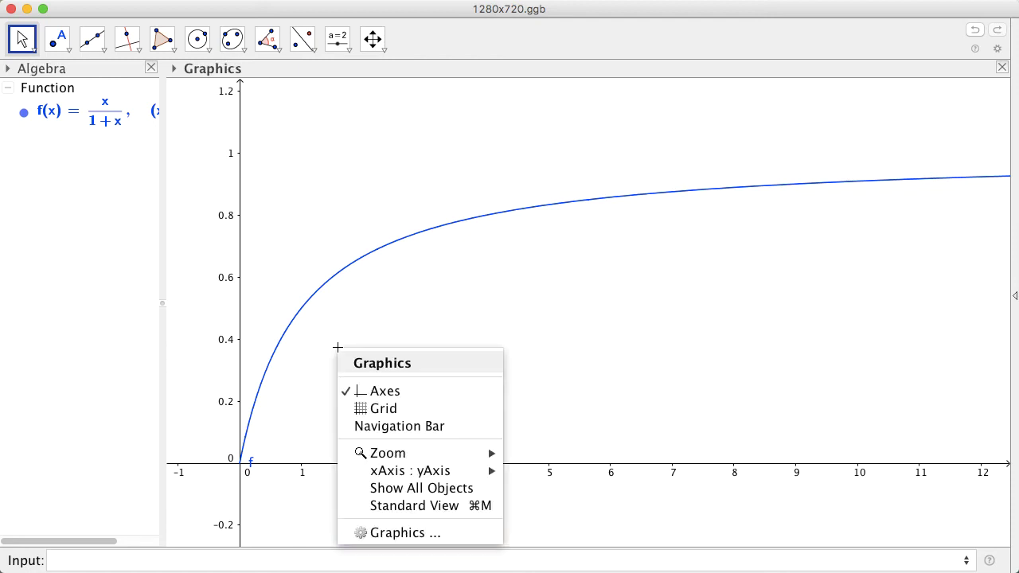
pyautogui.click(395, 535)
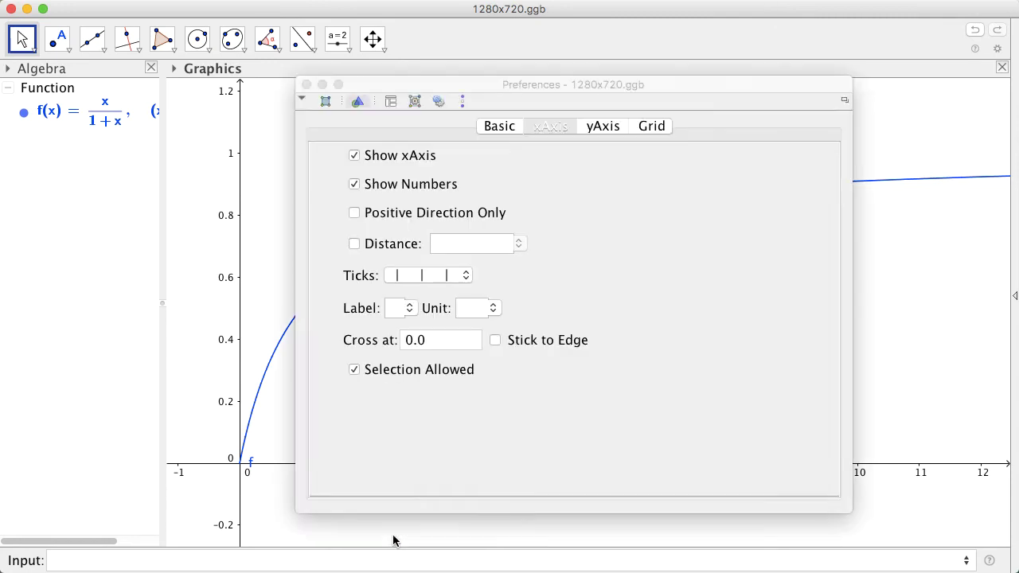
pyautogui.click(502, 131)
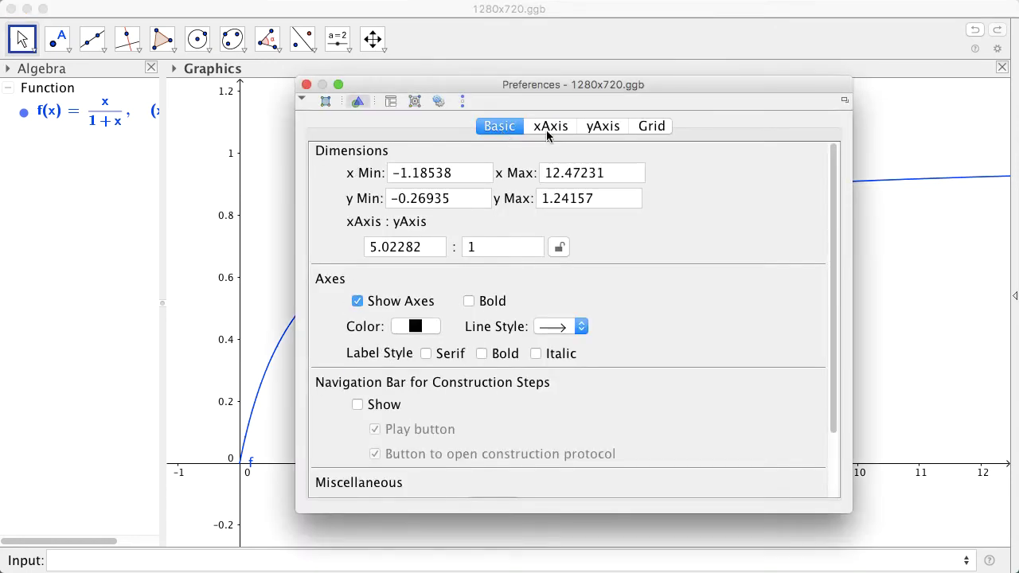
pyautogui.click(548, 129)
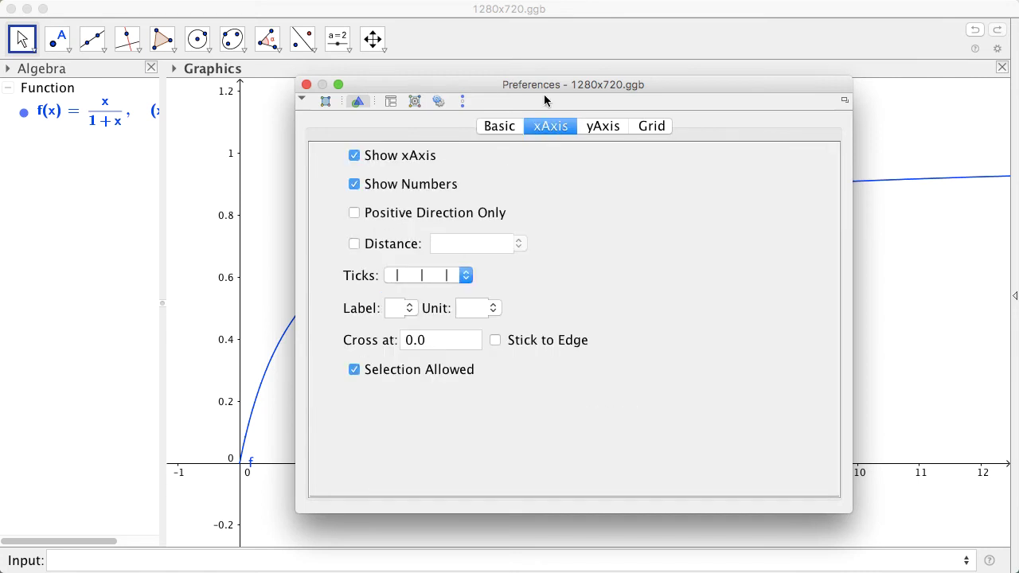
# - Set the x-axis label to [S] and its unit to mM
pyautogui.click(390, 310)
pyautogui.write('S')
pyautogui.press('Left')
pyautogui.write('[')
pyautogui.press('Right')
pyautogui.write(']')
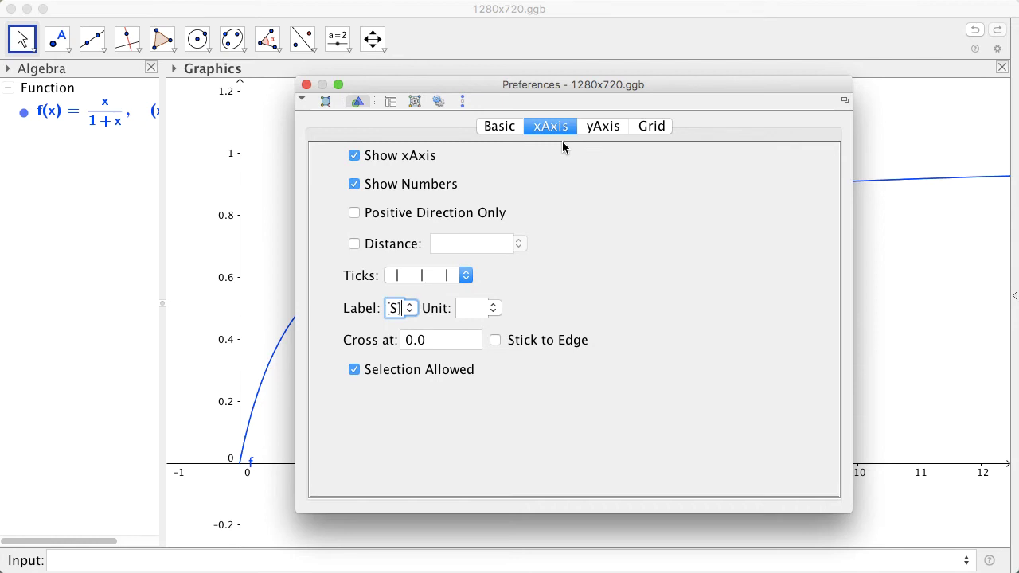
pyautogui.click(467, 311)
pyautogui.write('mM')
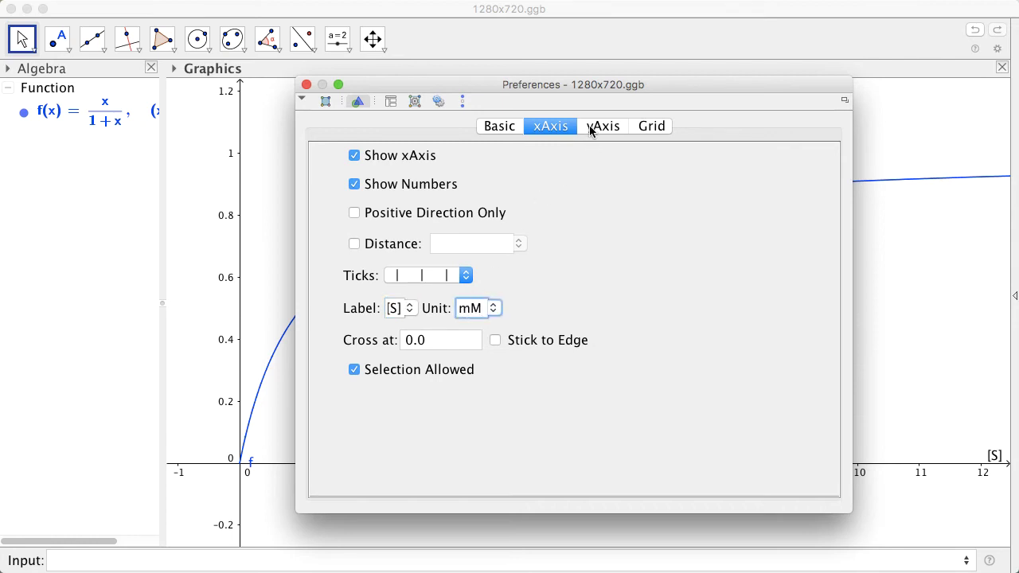
# - Set the y-axis label to v and its unit to M/s
pyautogui.click(591, 128)
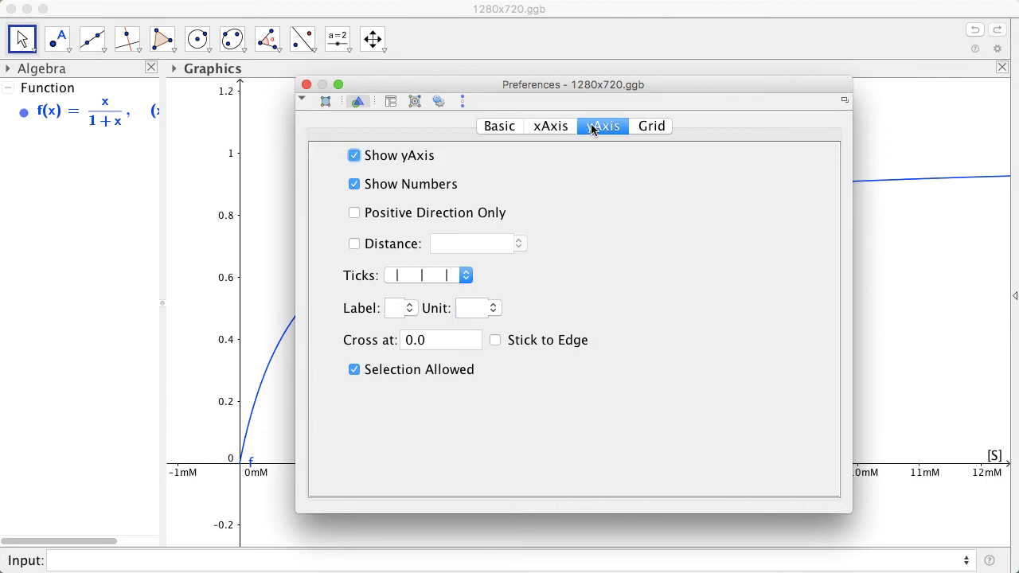
pyautogui.click(393, 309)
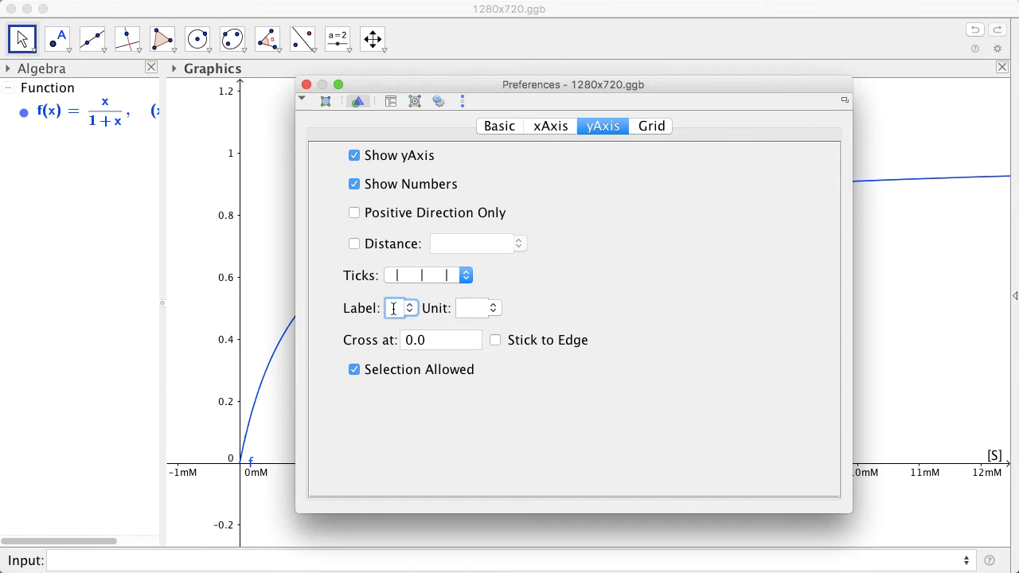
pyautogui.write('v')
pyautogui.click(472, 308)
pyautogui.write('M')
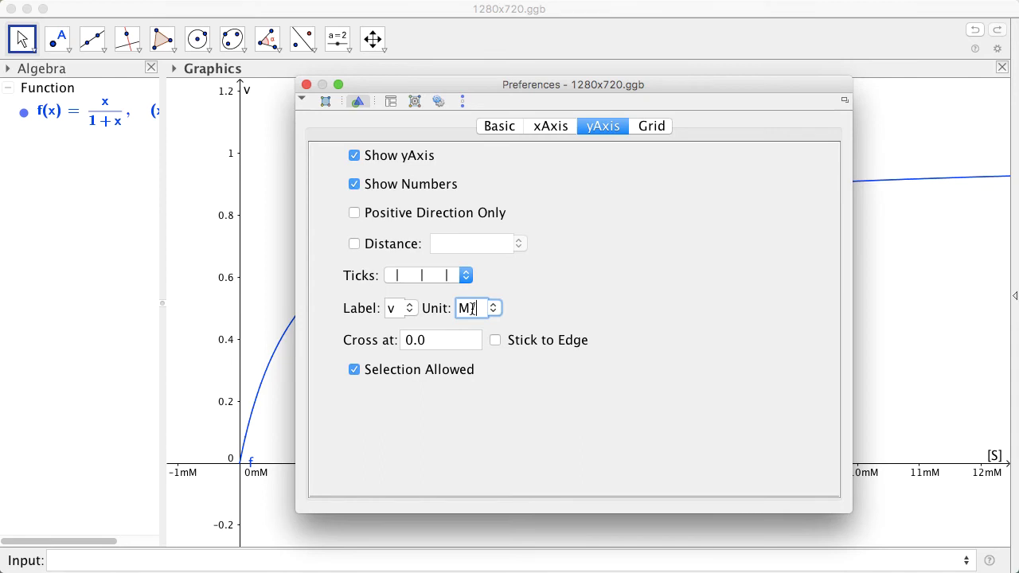
pyautogui.write('/s')
# - Close the preferences and reopen the Graphics settings from the graph view's menu
pyautogui.click(306, 84)
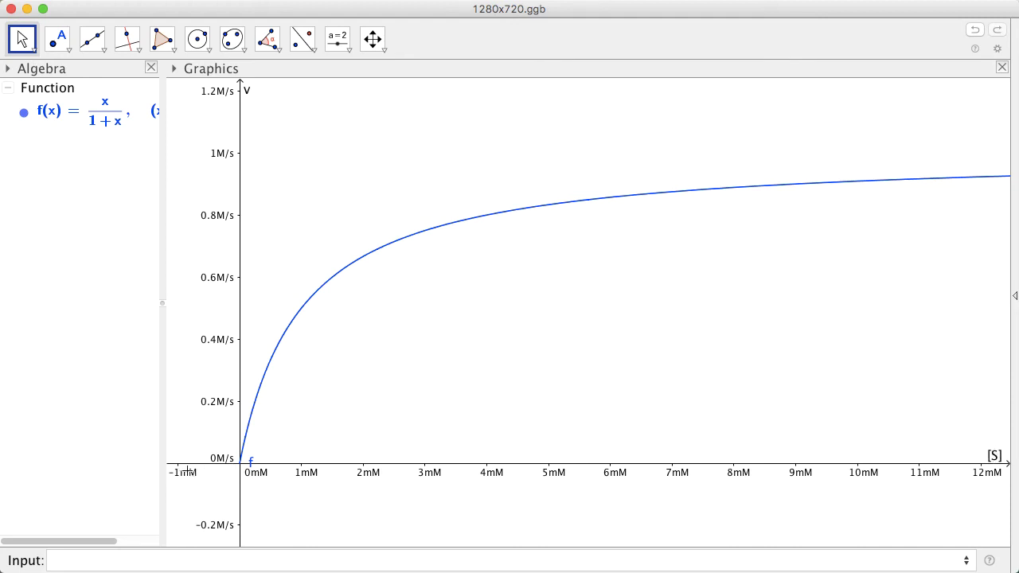
pyautogui.rightClick(369, 379)
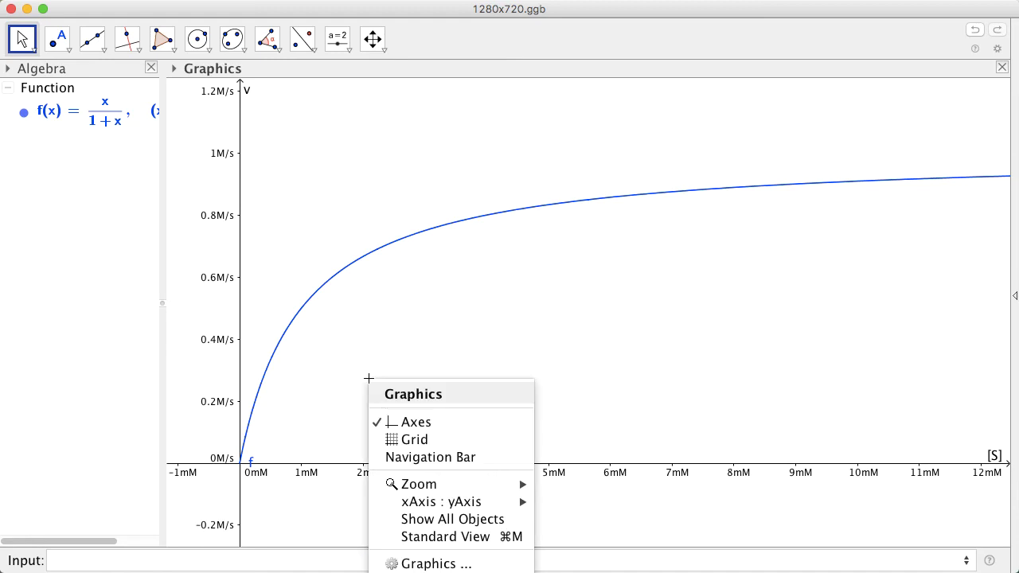
pyautogui.click(435, 563)
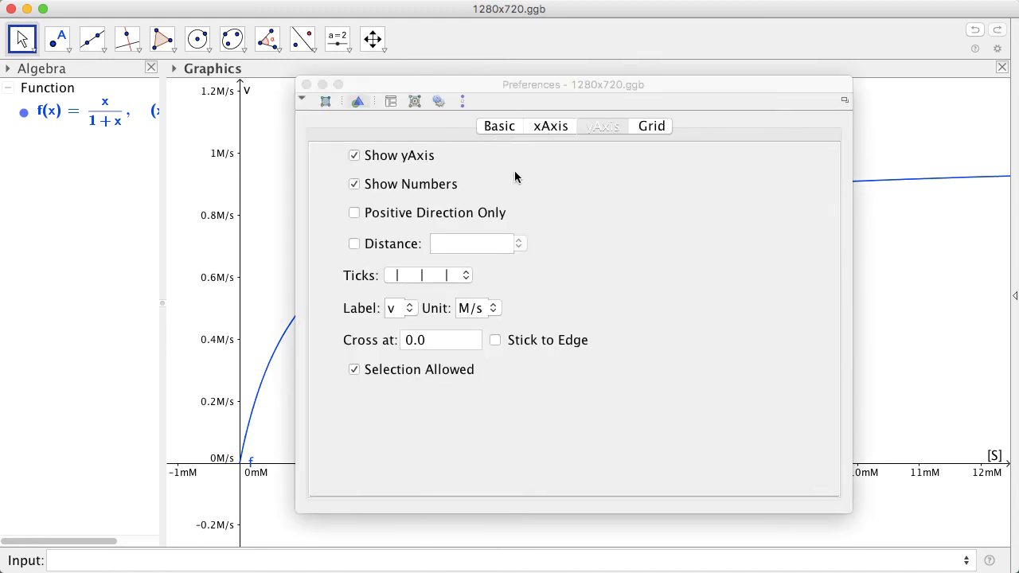
# - Turn on Positive Direction Only for both the y-axis and the x-axis
pyautogui.click(354, 217)
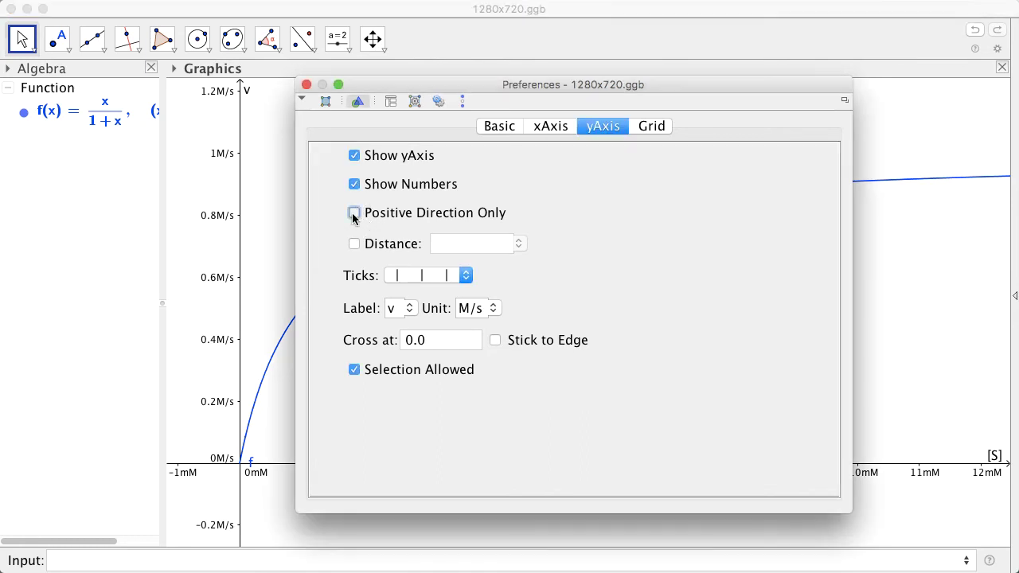
pyautogui.click(541, 128)
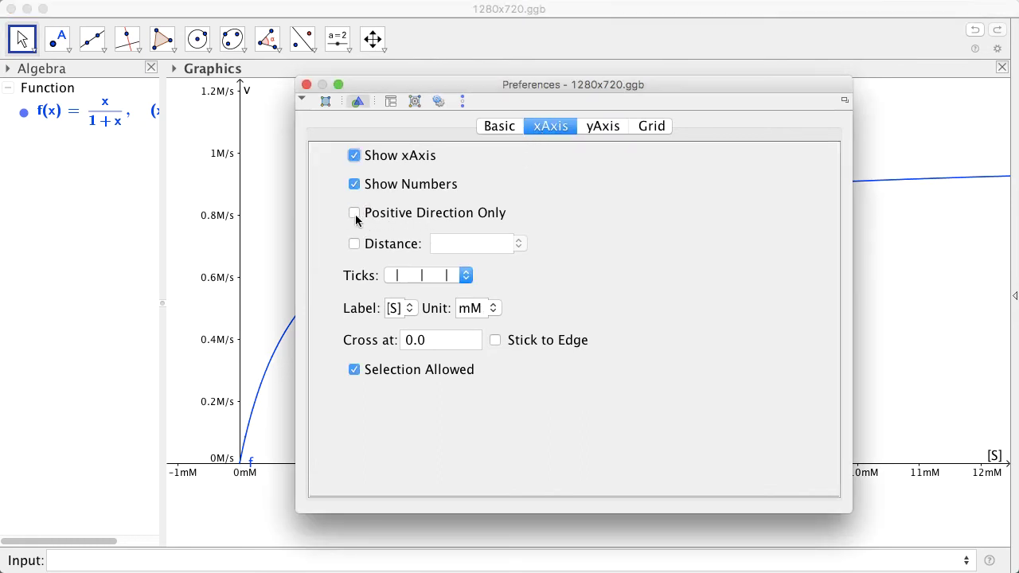
pyautogui.click(354, 215)
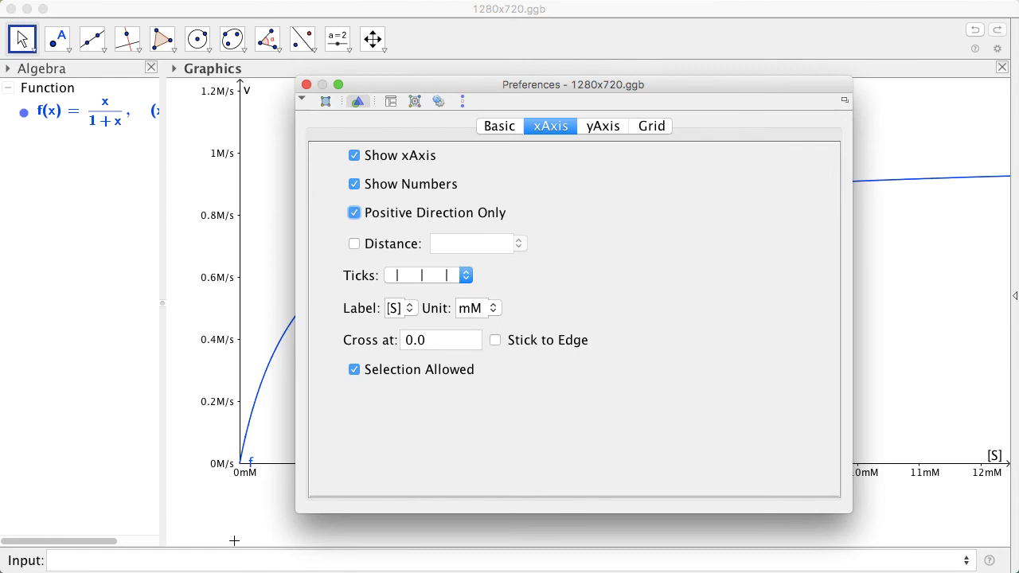
pyautogui.click(651, 129)
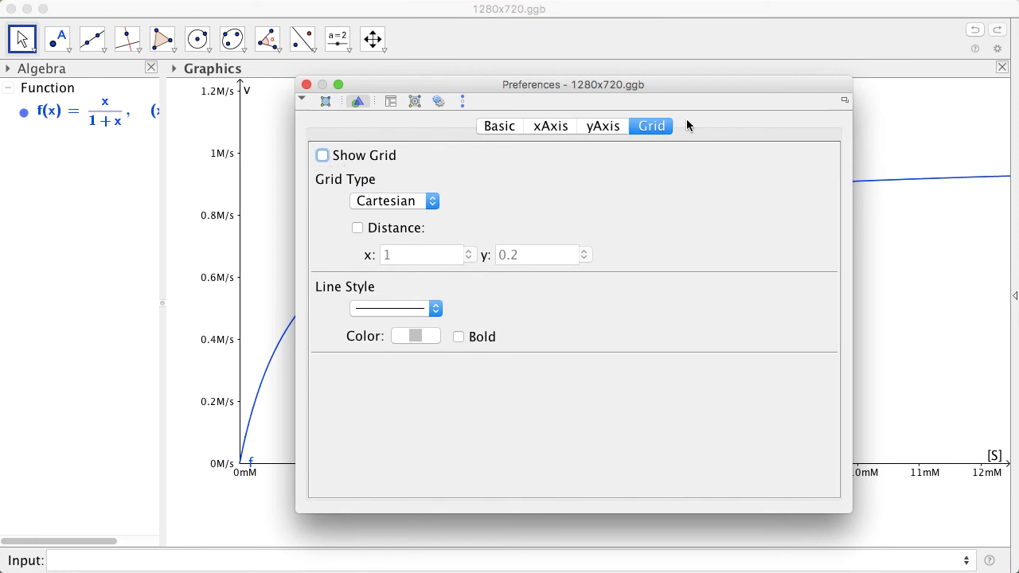
# - Show the grid with a dotted line style and close the preferences
pyautogui.click(357, 156)
pyautogui.click(425, 314)
pyautogui.click(429, 311)
pyautogui.click(429, 310)
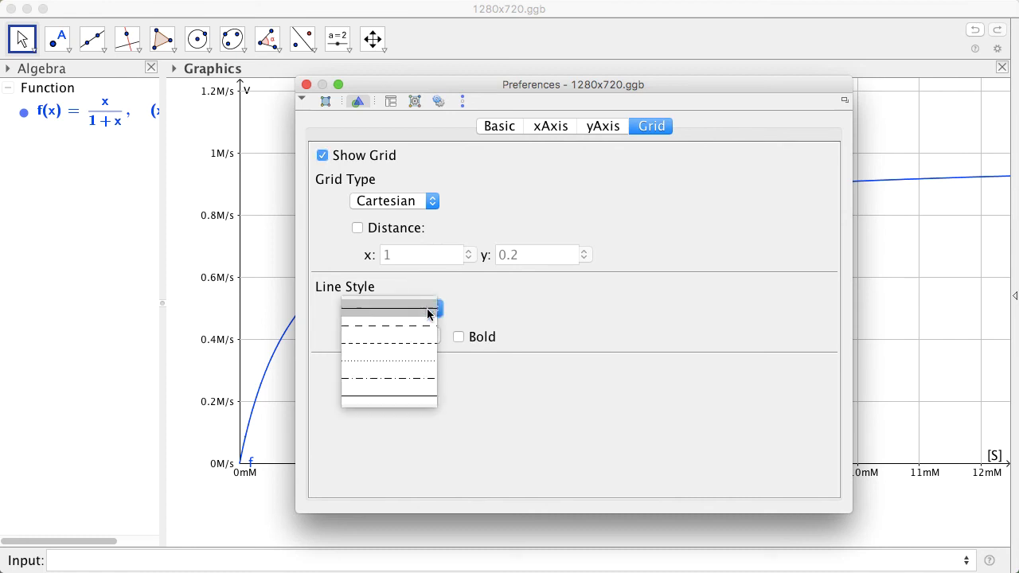
pyautogui.click(413, 365)
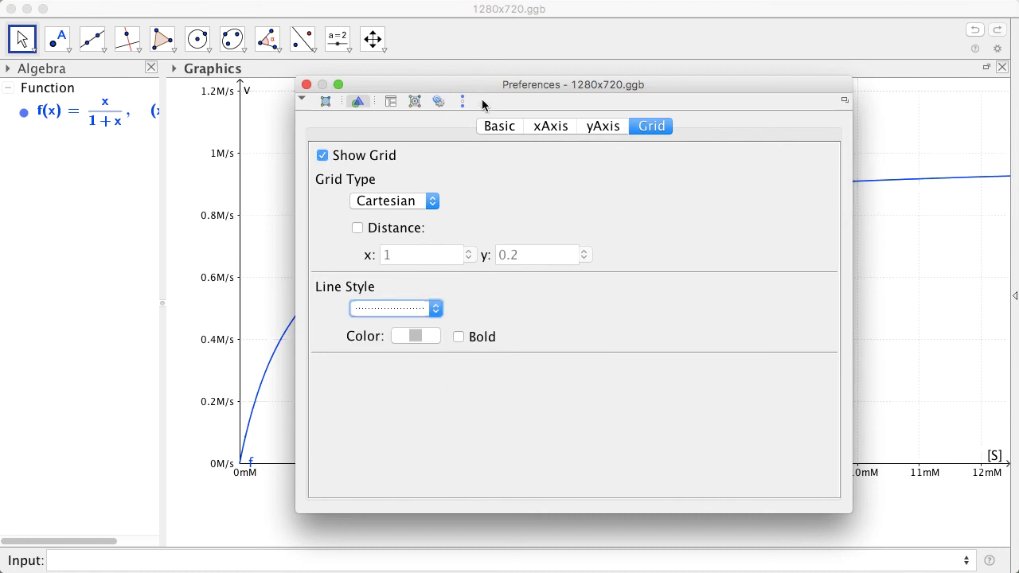
pyautogui.click(460, 341)
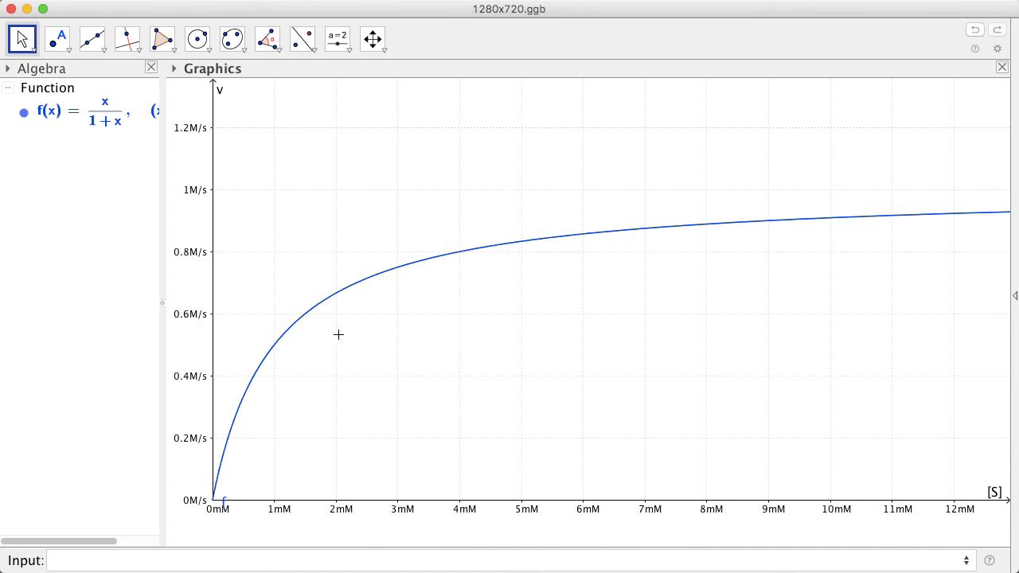
# - In f's Object Properties, set the colour to dark green (#009900) and raise the line thickness
pyautogui.rightClick(302, 318)
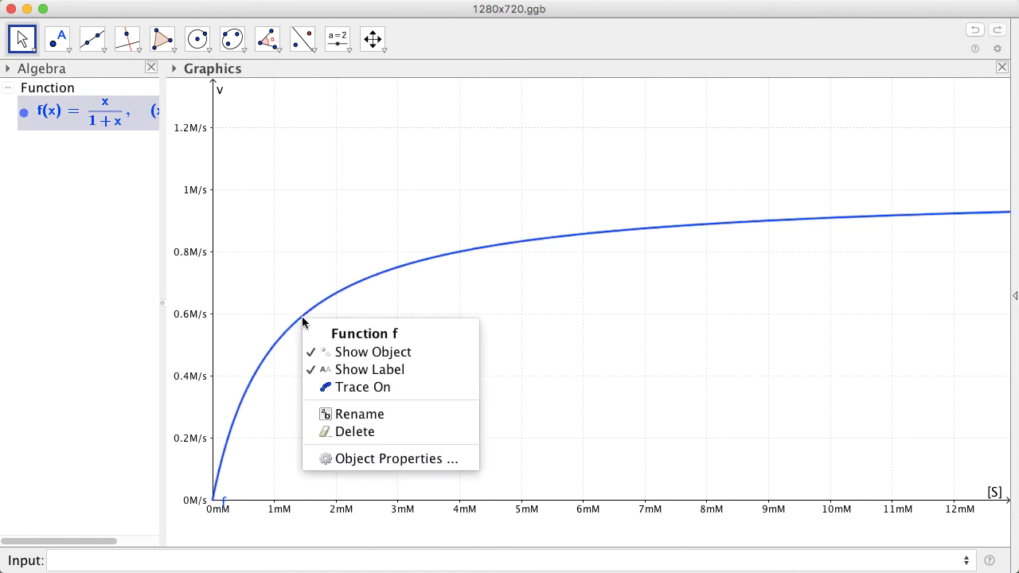
pyautogui.click(364, 460)
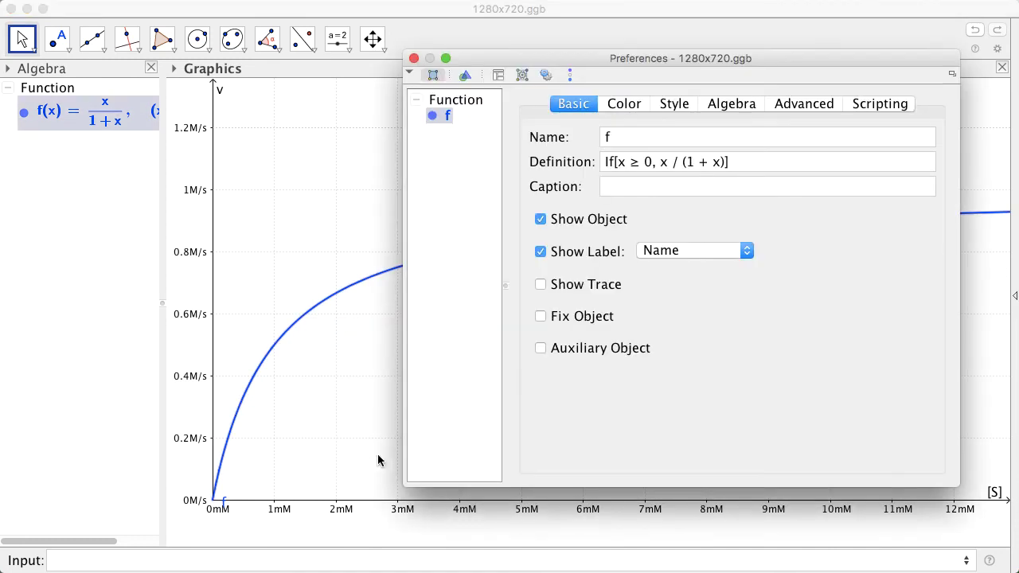
pyautogui.click(621, 107)
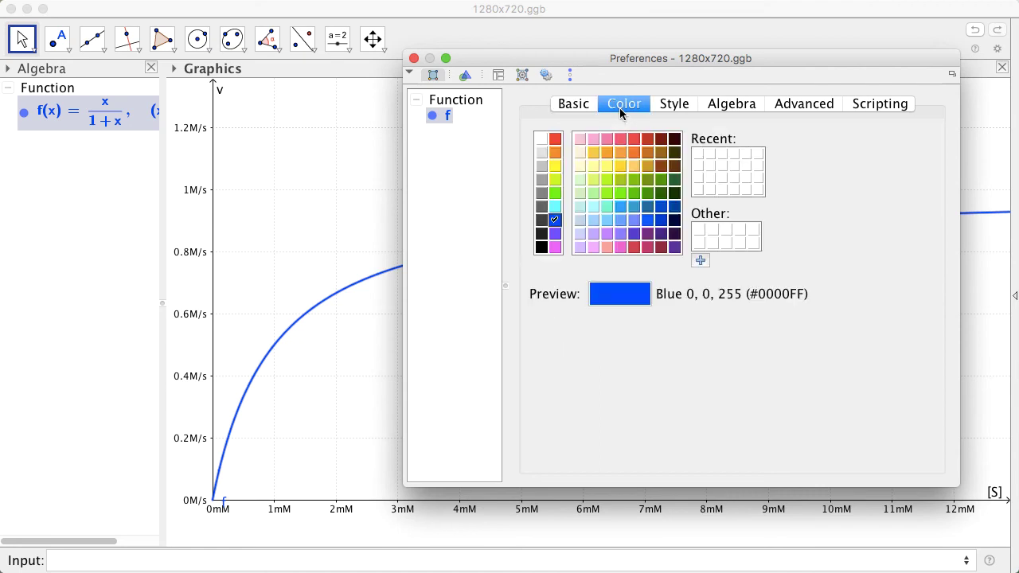
pyautogui.click(647, 193)
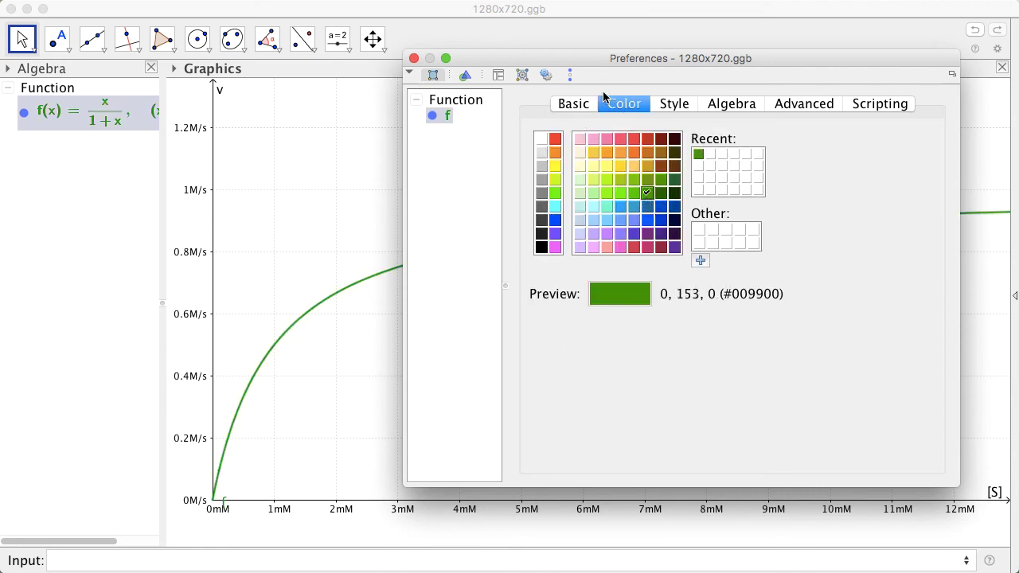
pyautogui.click(673, 105)
pyautogui.moveTo(567, 162); pyautogui.dragTo(588, 167)
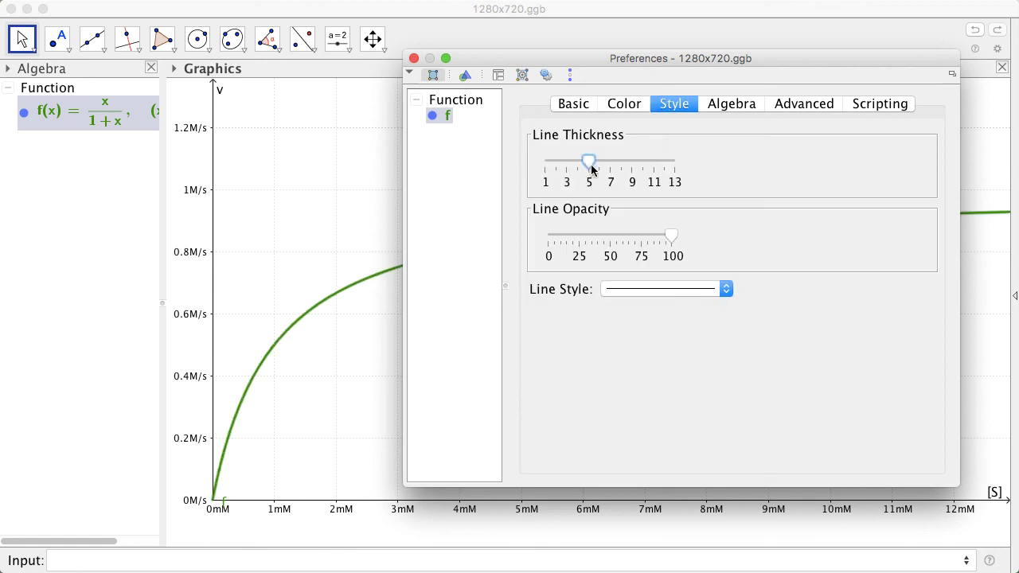
pyautogui.click(582, 110)
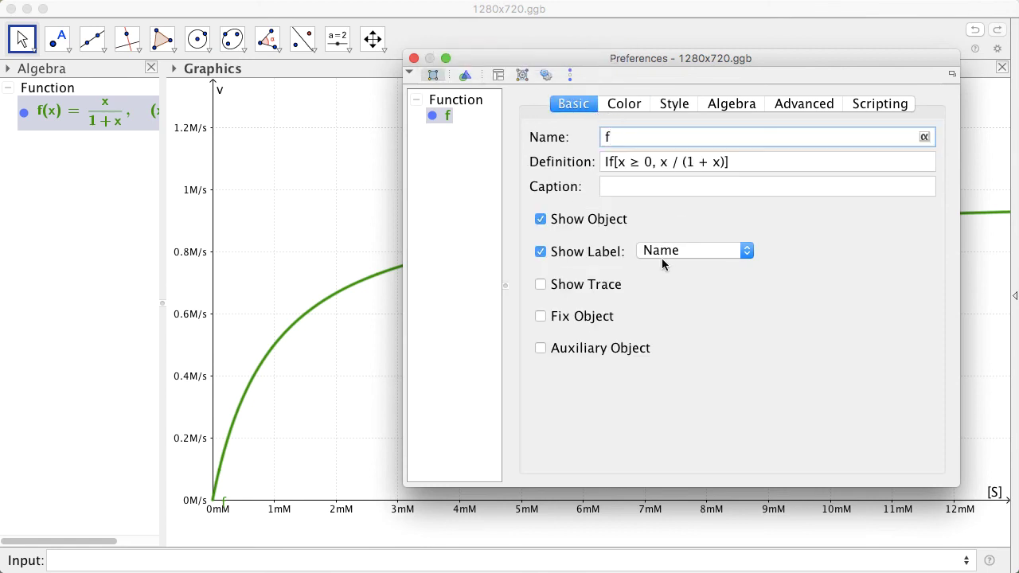
# - Nudge the curve's f label just above the x-axis near the origin, then close its properties
pyautogui.click(228, 504)
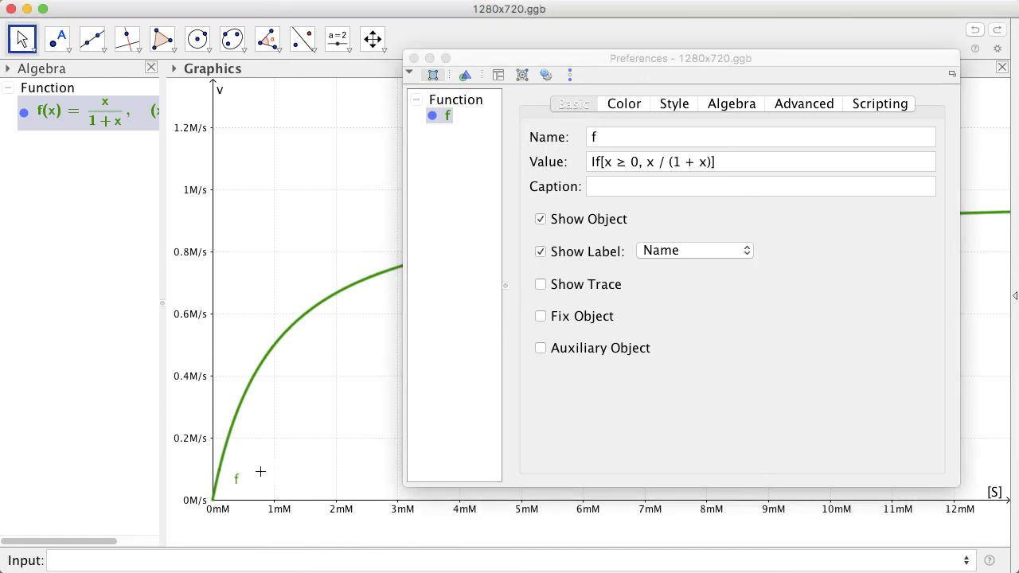
pyautogui.moveTo(239, 479)
pyautogui.mouseDown()
pyautogui.moveTo(229, 488)
pyautogui.moveTo(238, 474)
pyautogui.mouseUp()
pyautogui.click(542, 251)
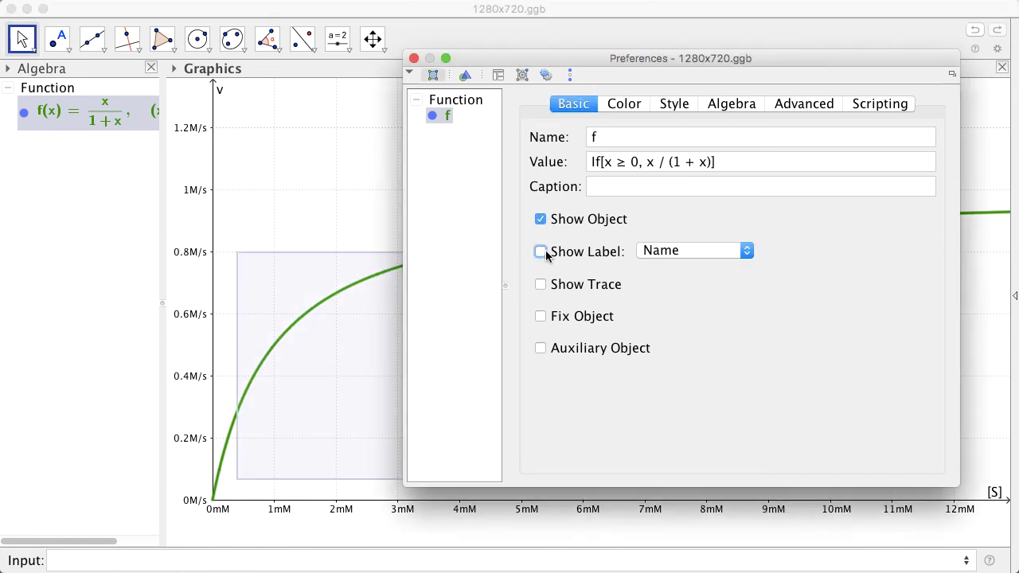
pyautogui.click(542, 251)
pyautogui.press('super+w')
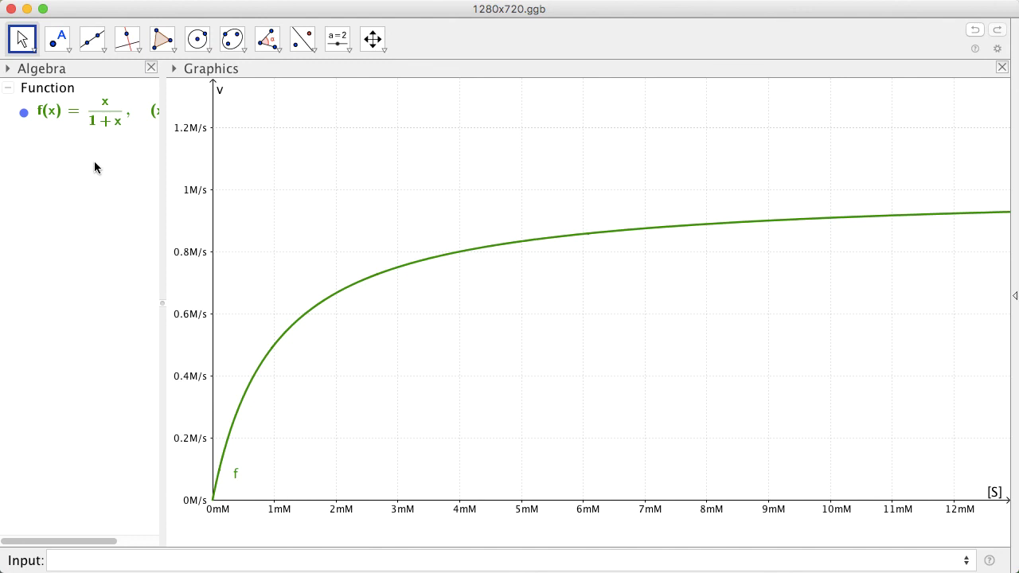
# - Drop f's equation onto the graph as text showing f(x) = x/(1+x), (x ≥ 0)
pyautogui.click(102, 116)
pyautogui.moveTo(102, 116); pyautogui.dragTo(510, 188)
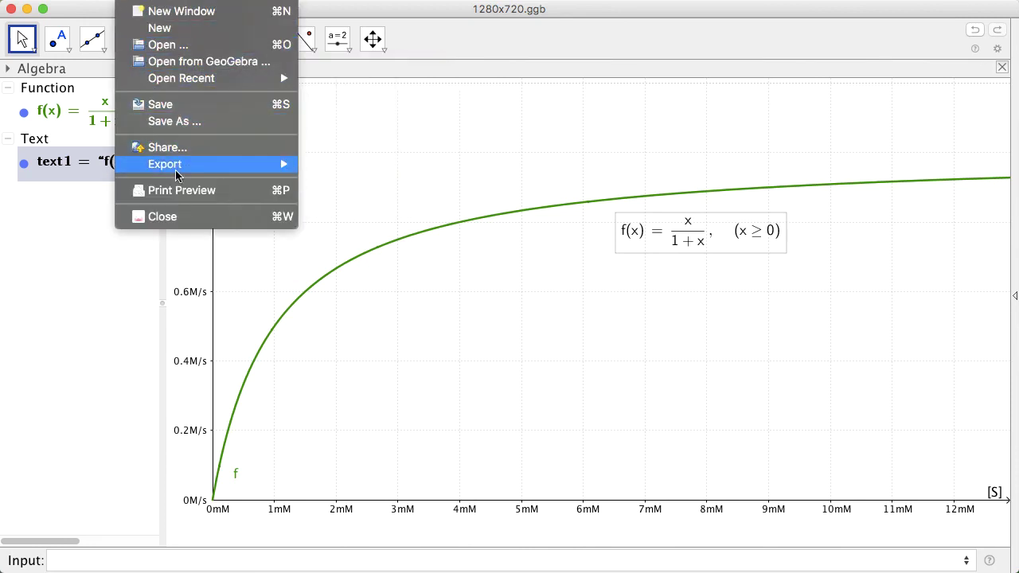
# - Export the Graphics view as a 300 dpi PNG picture and save the file
pyautogui.moveTo(192, 174)
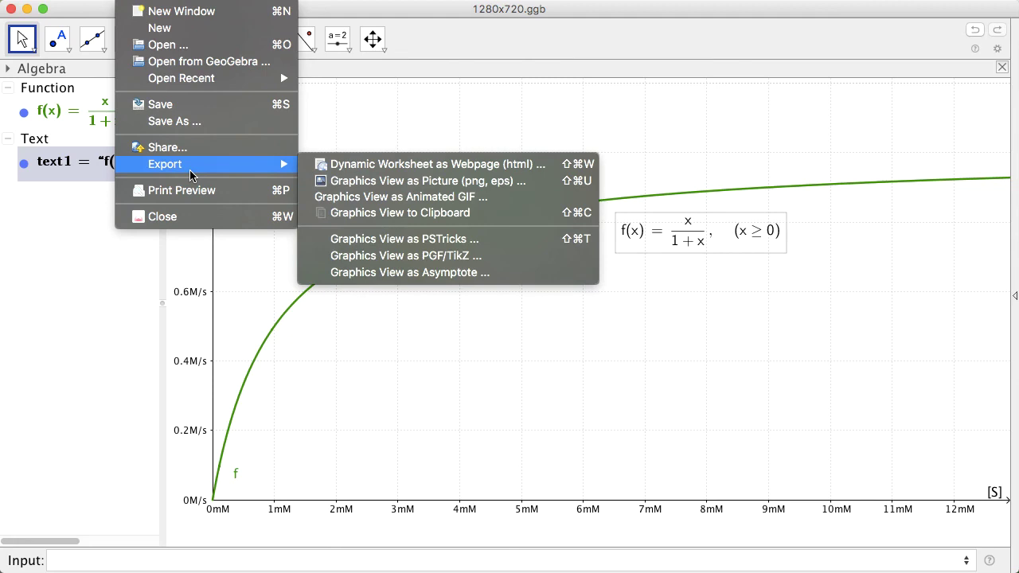
pyautogui.click(486, 188)
pyautogui.click(490, 215)
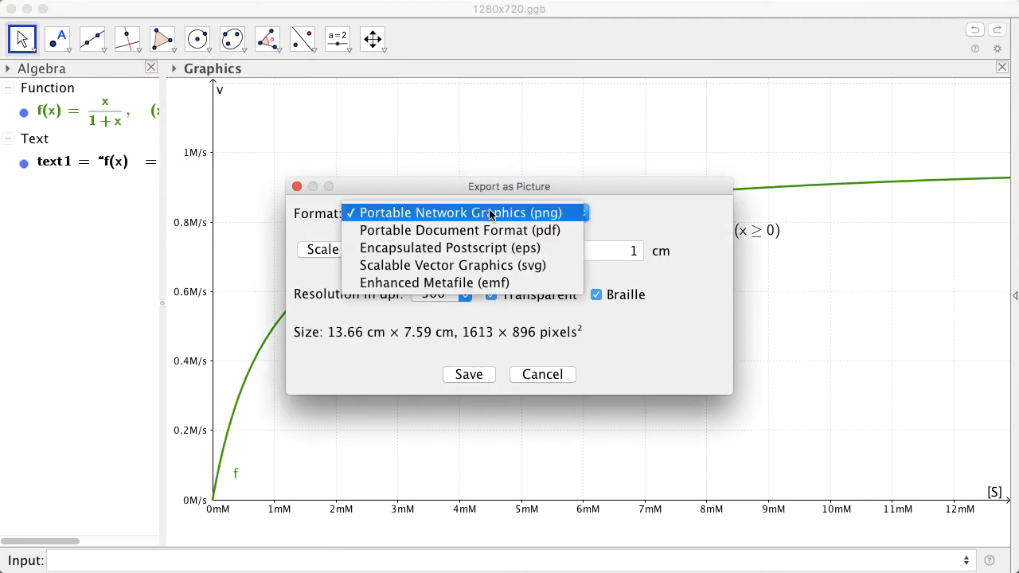
pyautogui.click(490, 214)
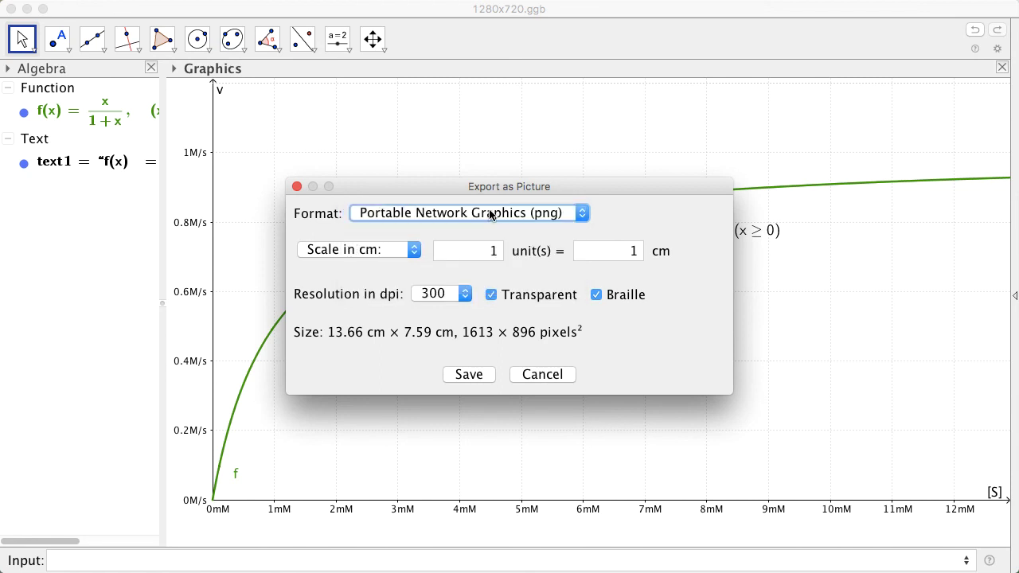
pyautogui.click(468, 378)
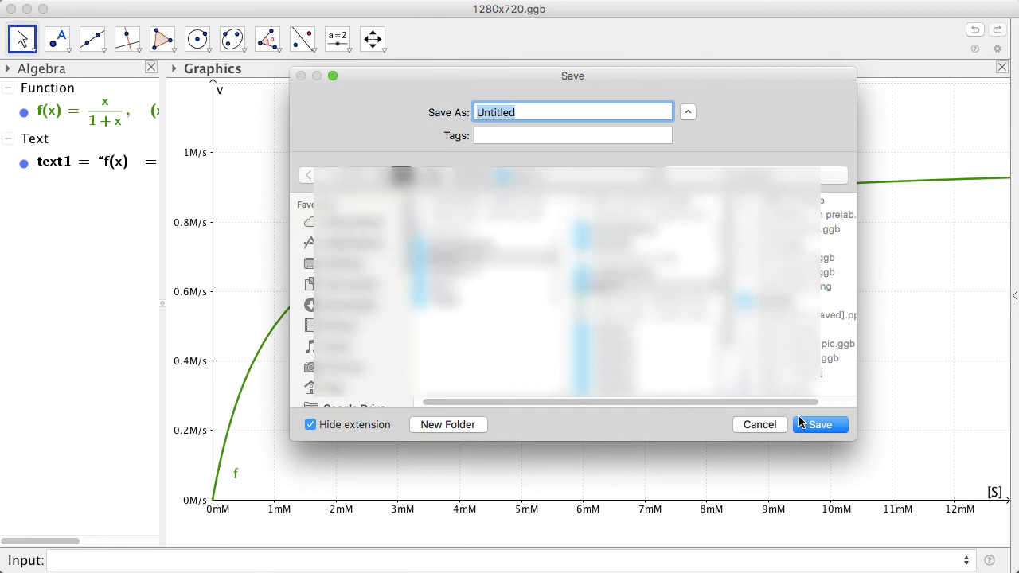
pyautogui.click(803, 424)
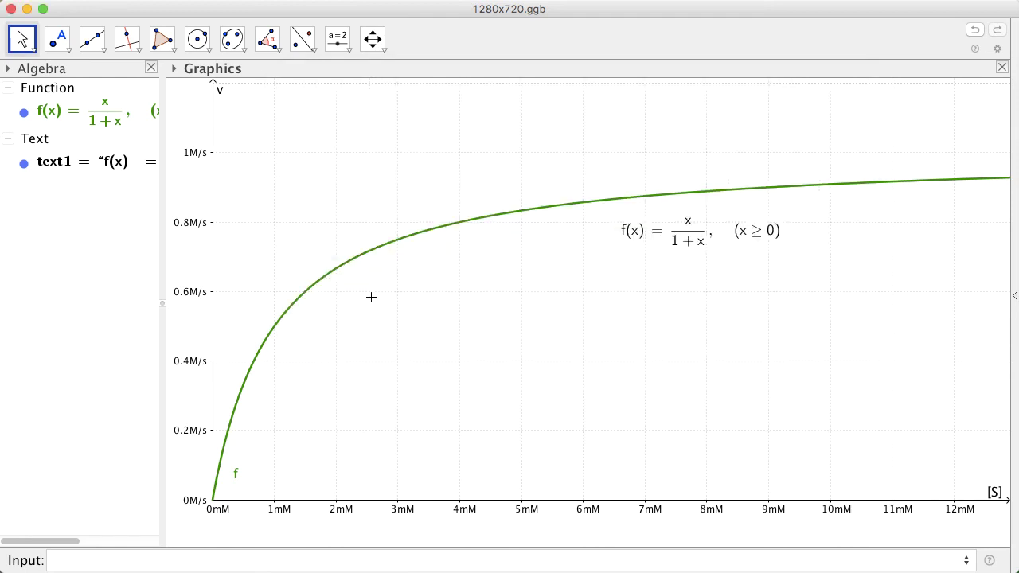
# - Save the construction to 1280x720.ggb via File > Save
pyautogui.click(146, 2)
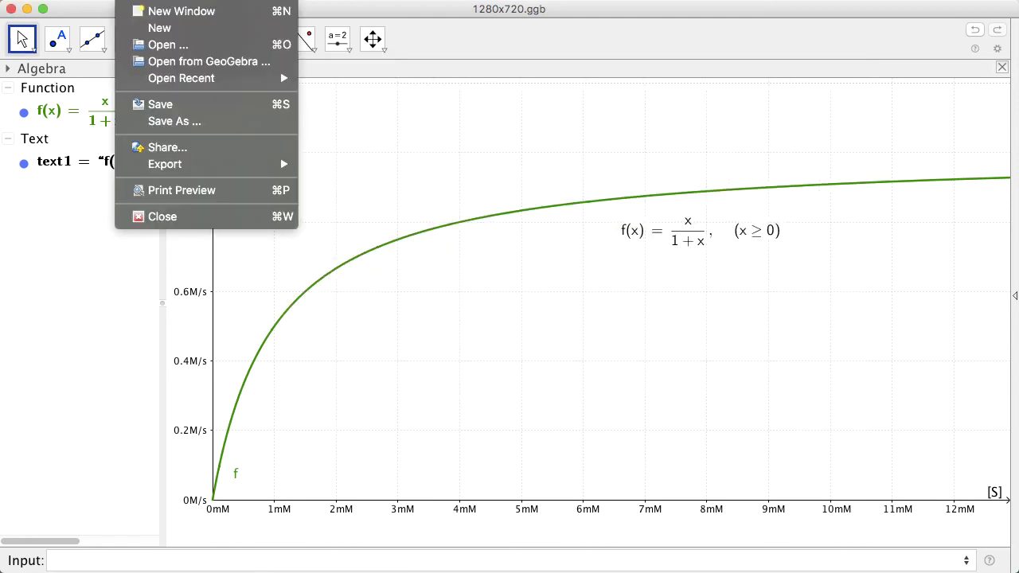
pyautogui.click(177, 112)
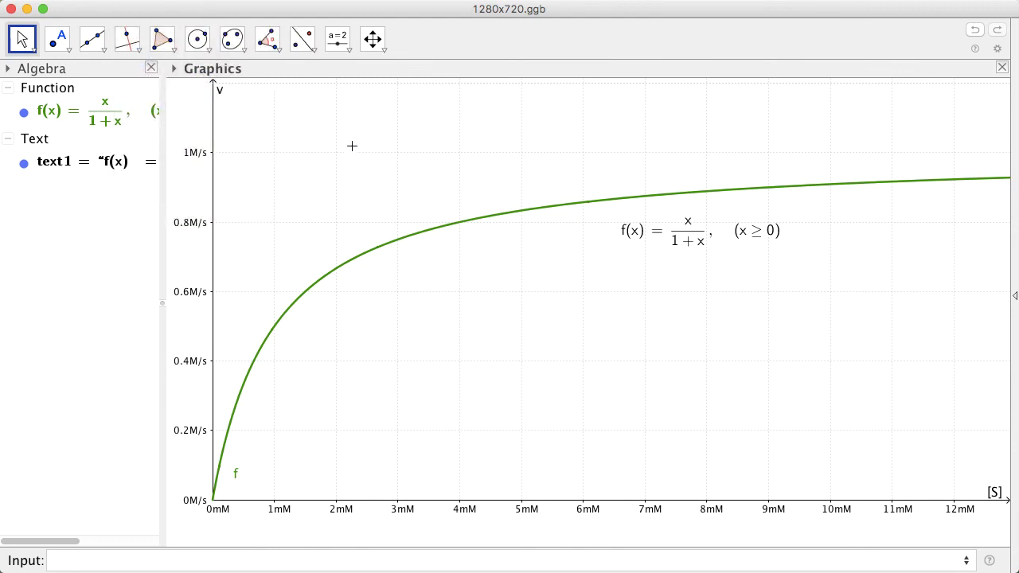